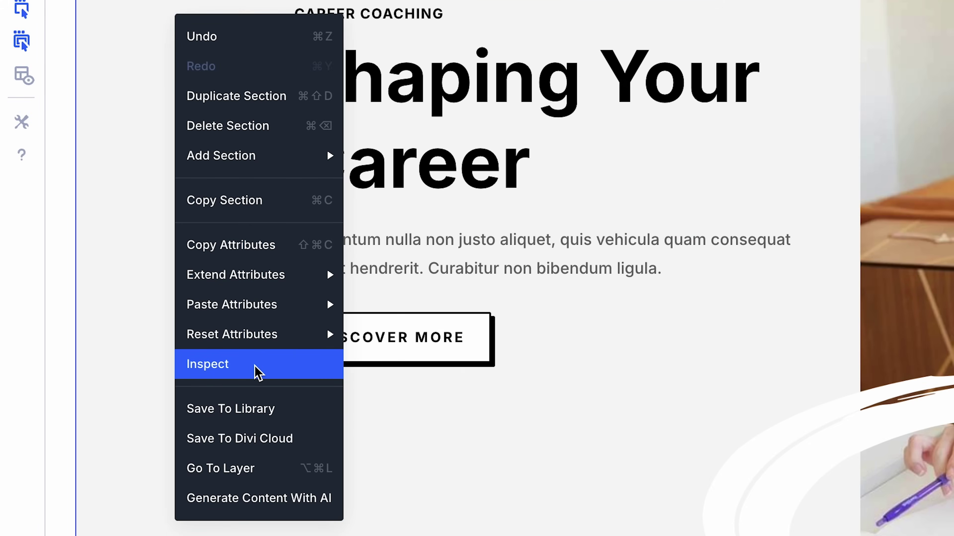
Open the Inspector for the hero section and expand its Weights, Fonts and Colors style attributes
{"action": "left_click", "coordinate": [255, 367]}
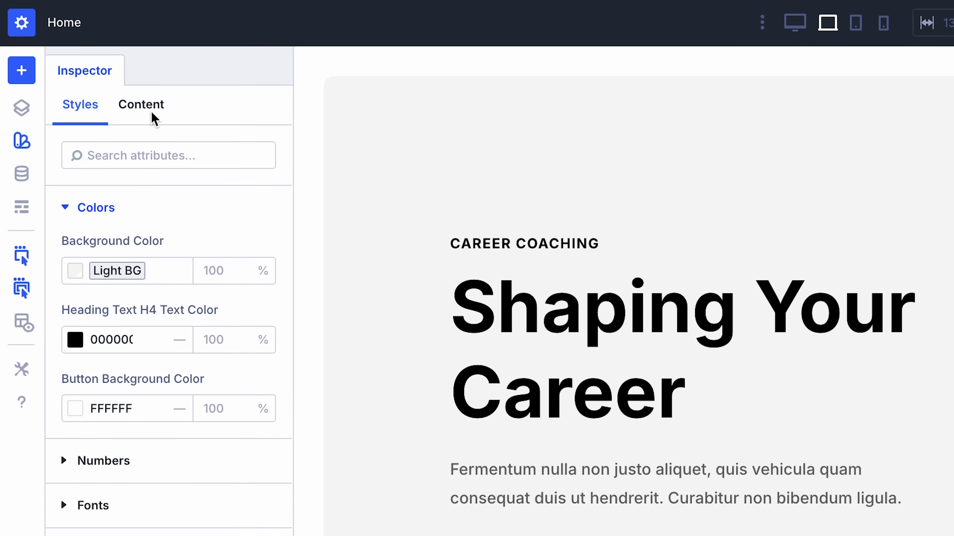
{"action": "left_click", "coordinate": [152, 117]}
{"action": "left_click", "coordinate": [85, 113]}
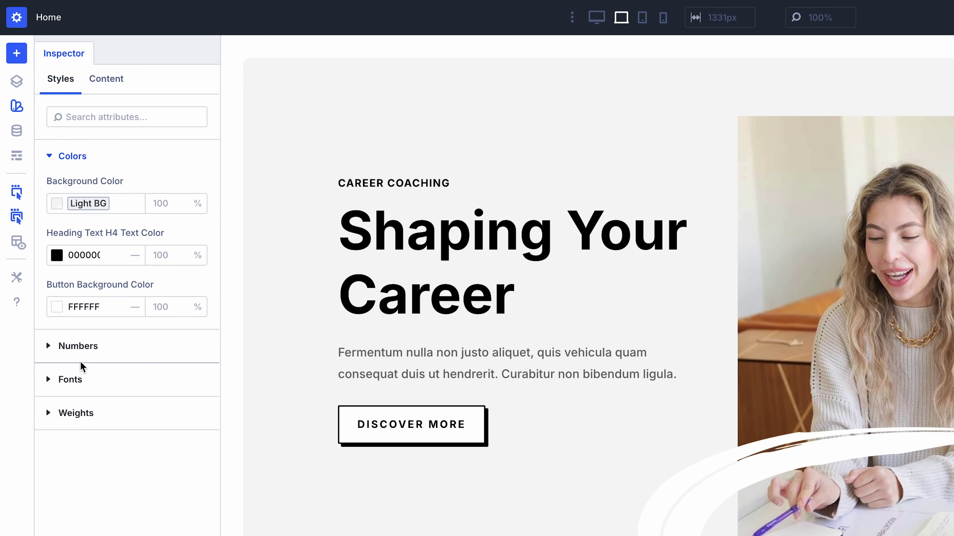
{"action": "left_click", "coordinate": [90, 413]}
{"action": "left_click", "coordinate": [92, 226]}
{"action": "left_click", "coordinate": [102, 158]}
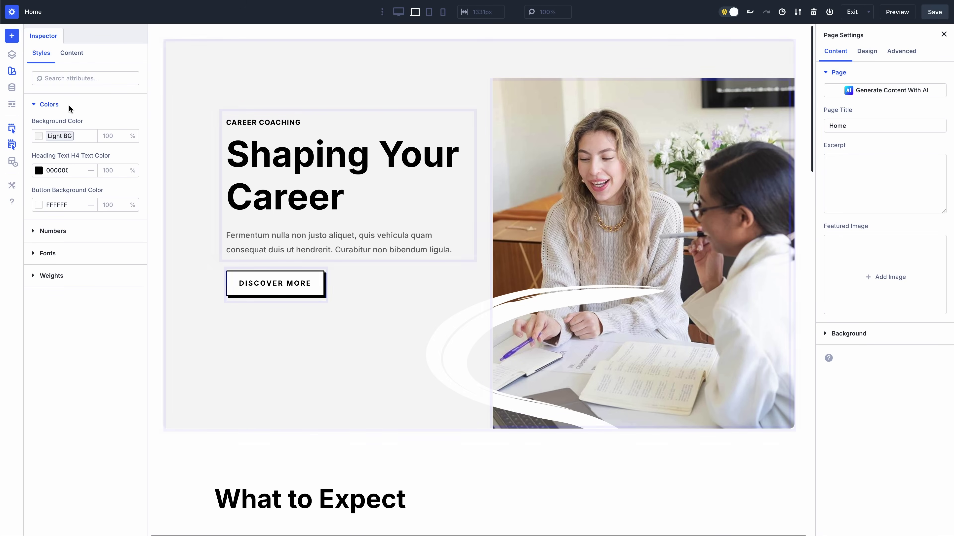
{"action": "left_click_drag", "start_coordinate": [810, 110], "coordinate": [805, 219]}
Inspect colours of the What to Expect section, Goal Set heading, card row and page, then select the approach section
{"action": "left_click", "coordinate": [750, 88]}
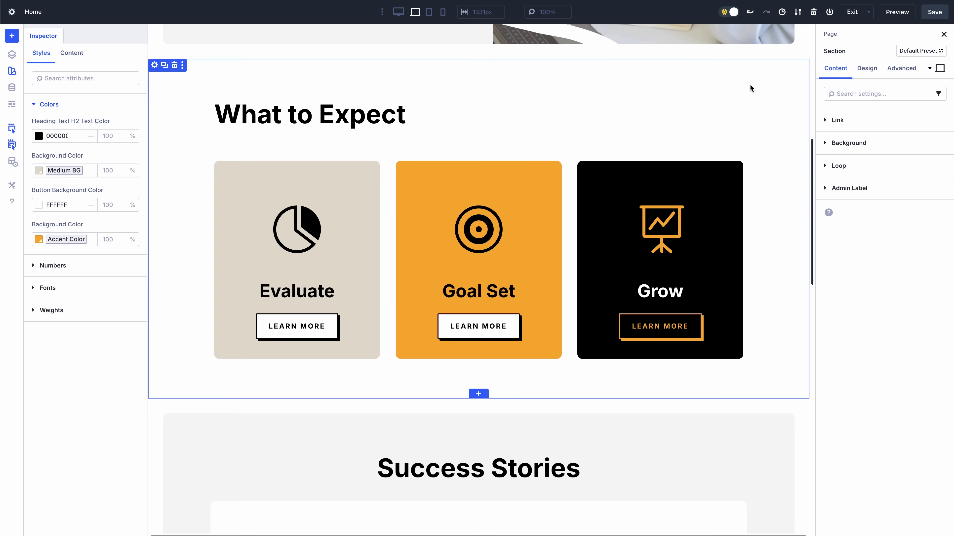
{"action": "left_click", "coordinate": [474, 290]}
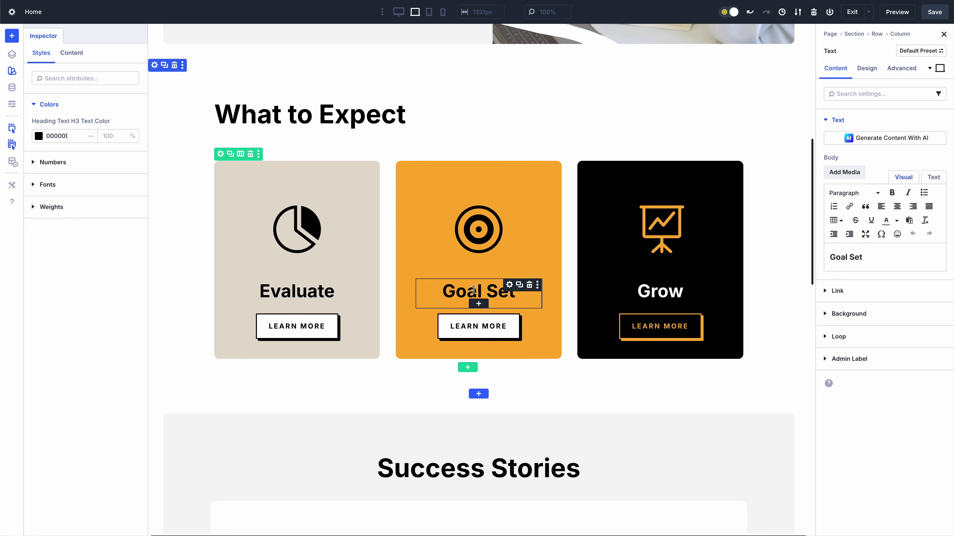
{"action": "left_click", "coordinate": [876, 34]}
{"action": "left_click", "coordinate": [855, 34]}
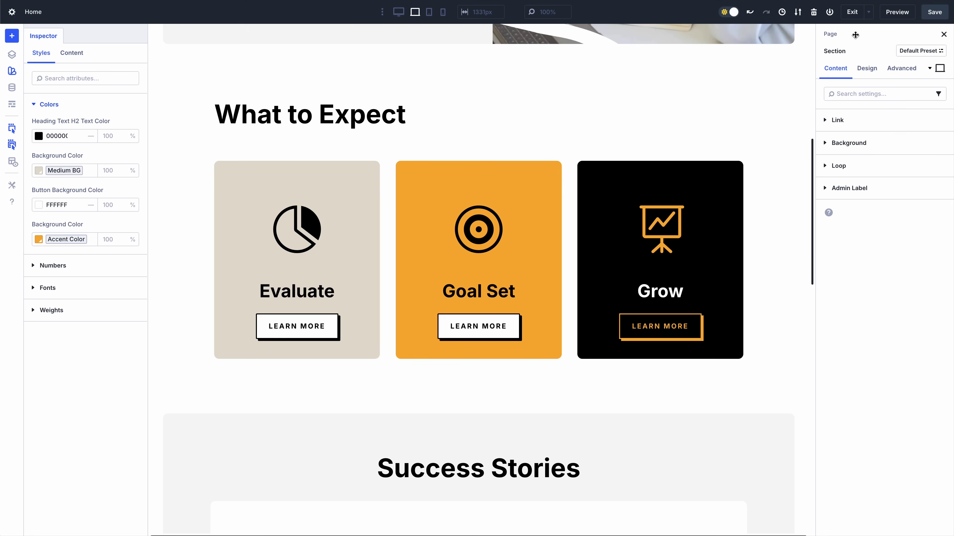
{"action": "left_click", "coordinate": [830, 34]}
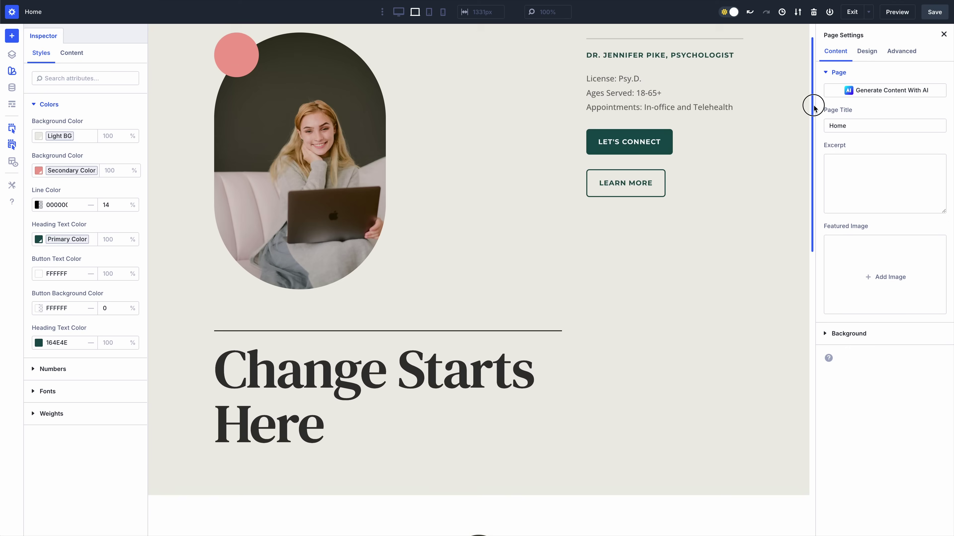
{"action": "left_click_drag", "start_coordinate": [811, 102], "coordinate": [819, 284]}
{"action": "left_click", "coordinate": [186, 145]}
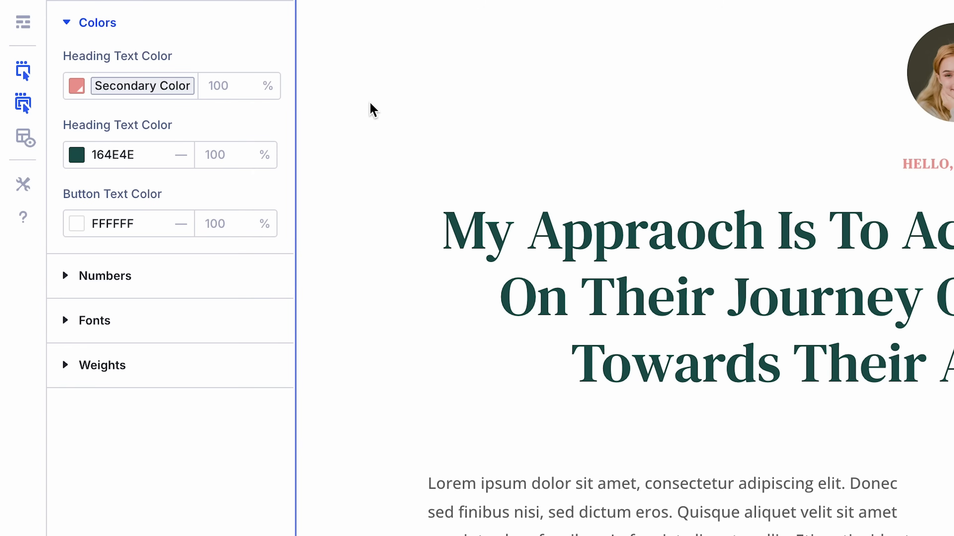
Change the 164E4E heading colour to bright purple AC29C4
{"action": "left_click", "coordinate": [76, 155]}
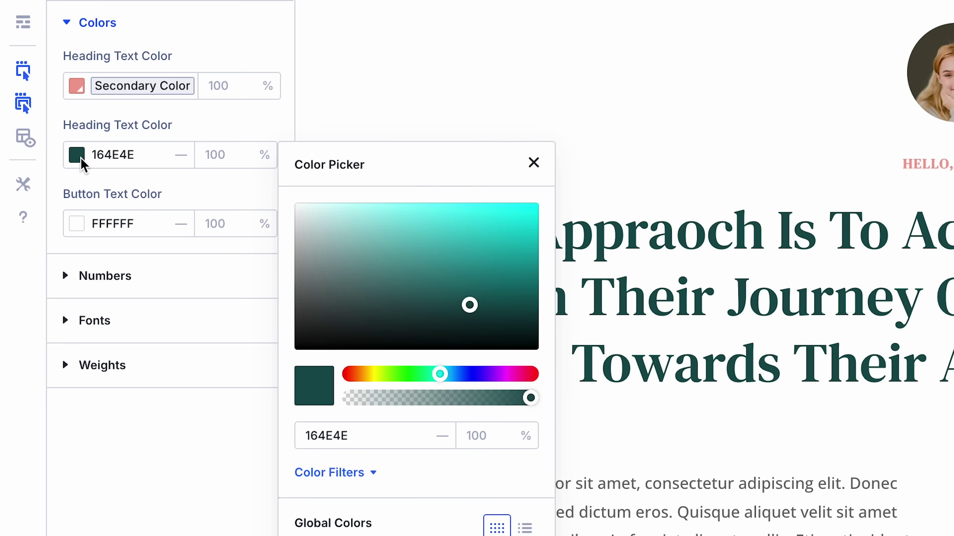
{"action": "left_click_drag", "start_coordinate": [224, 281], "coordinate": [248, 280]}
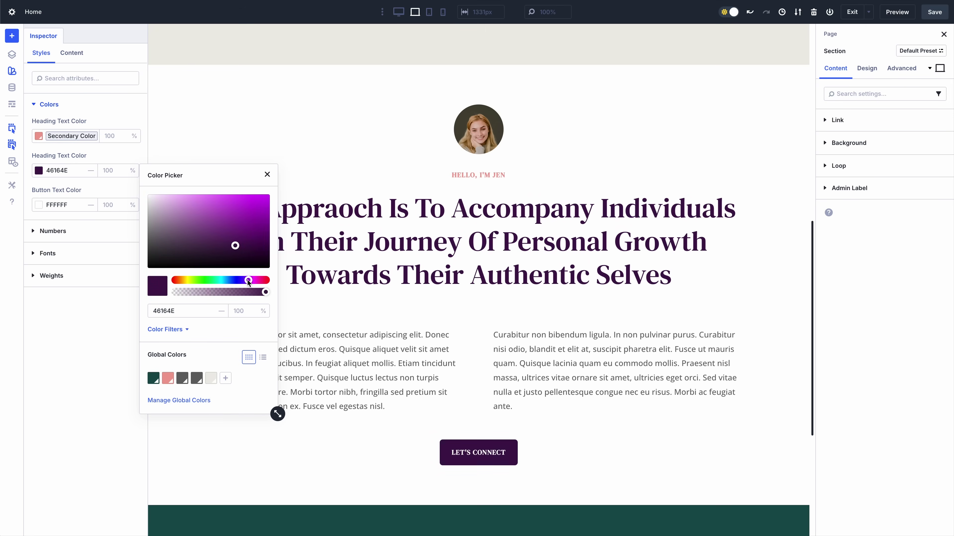
{"action": "mouse_move", "coordinate": [236, 246]}
{"action": "left_mouse_down"}
{"action": "mouse_move", "coordinate": [268, 210]}
{"action": "mouse_move", "coordinate": [247, 212]}
{"action": "left_mouse_up"}
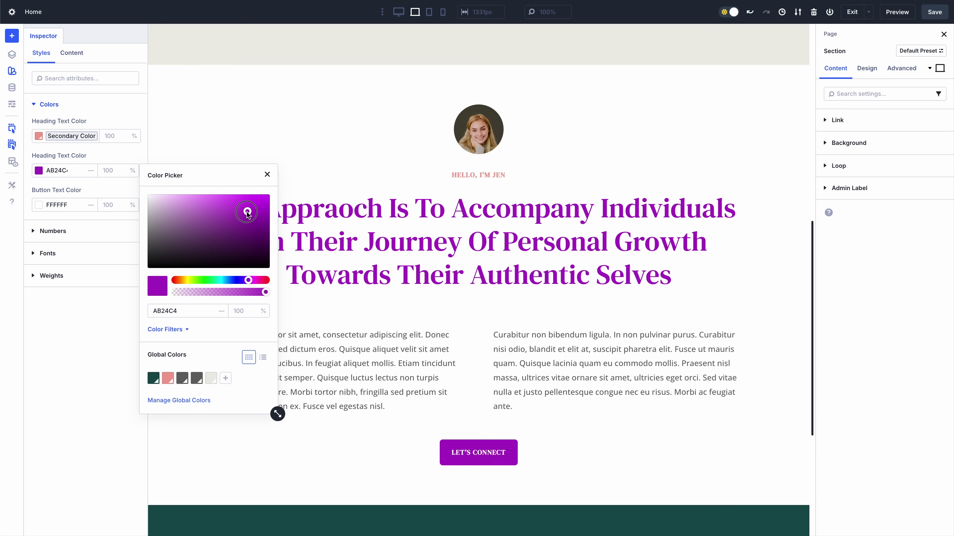
{"action": "left_click", "coordinate": [267, 174]}
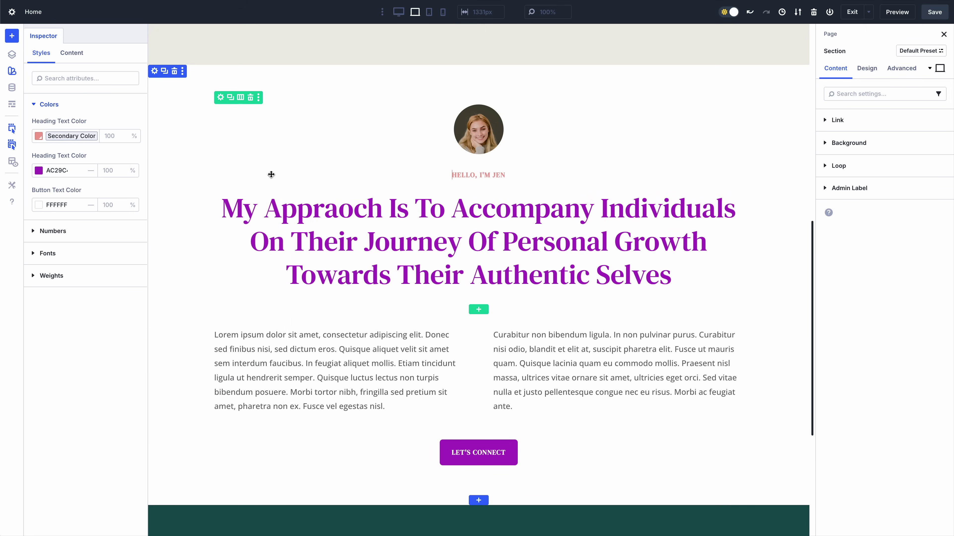
Set the section's heading font to ABORETO
{"action": "left_click", "coordinate": [99, 251]}
{"action": "left_click", "coordinate": [108, 182]}
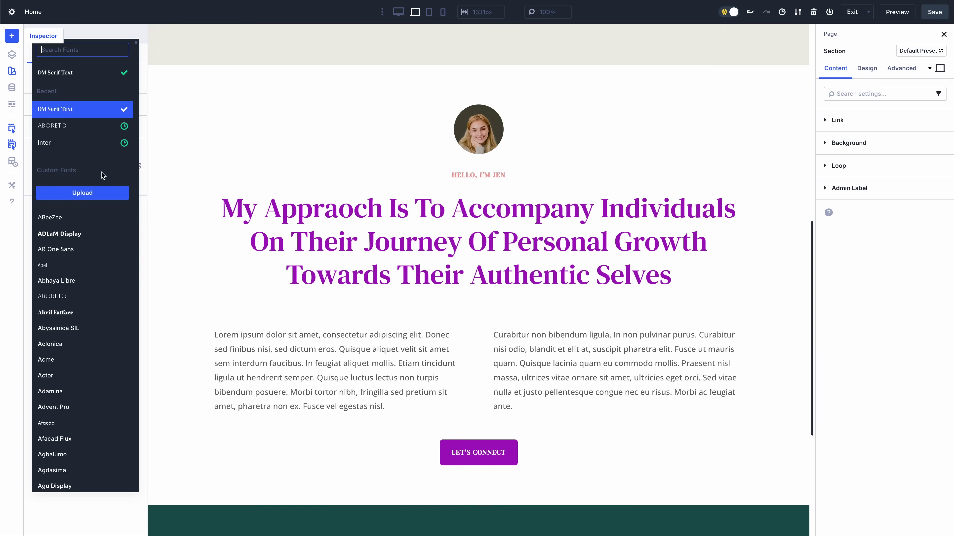
{"action": "left_click", "coordinate": [78, 127]}
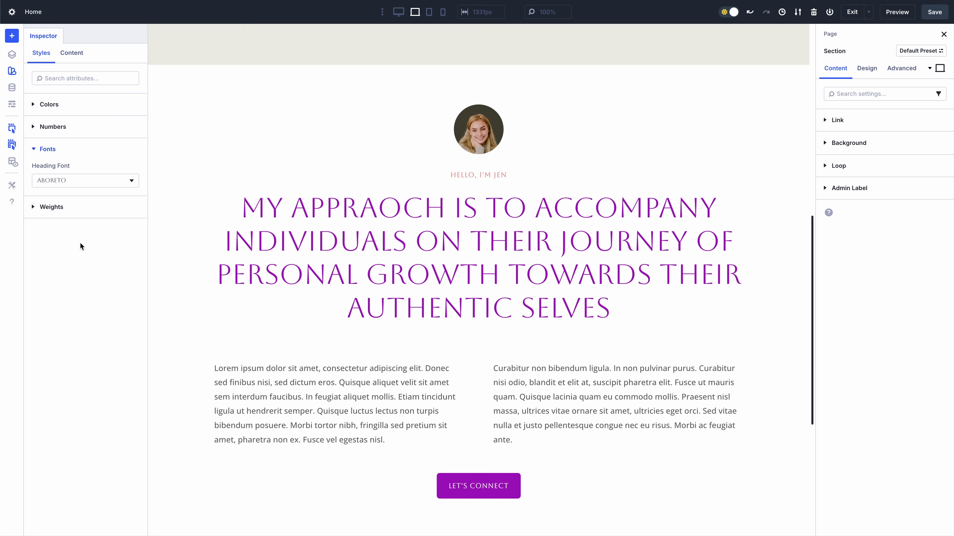
Dock the Inspector and browse the charity page's content attributes: media, code, title and attributes
{"action": "left_click_drag", "start_coordinate": [39, 38], "coordinate": [811, 392]}
{"action": "left_click_drag", "start_coordinate": [832, 282], "coordinate": [832, 365]}
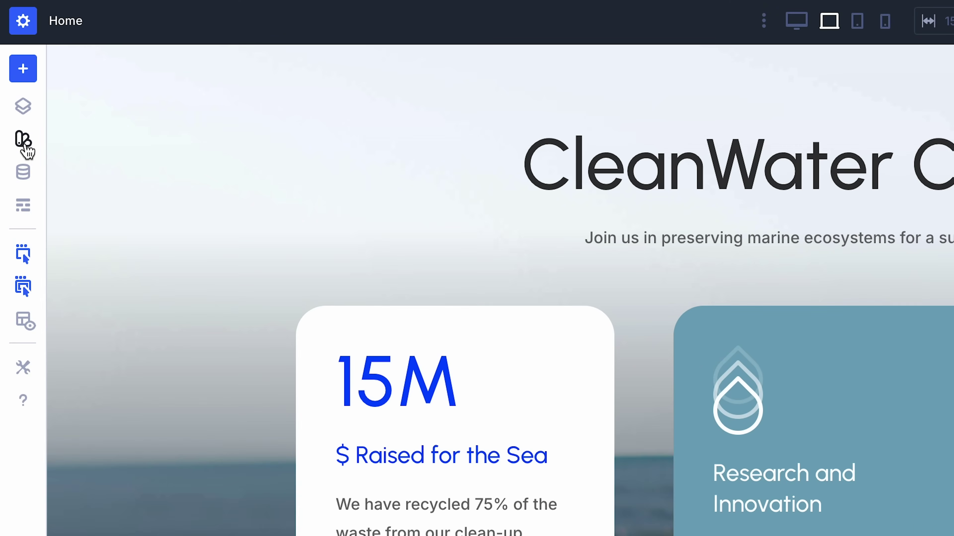
{"action": "left_click", "coordinate": [23, 144]}
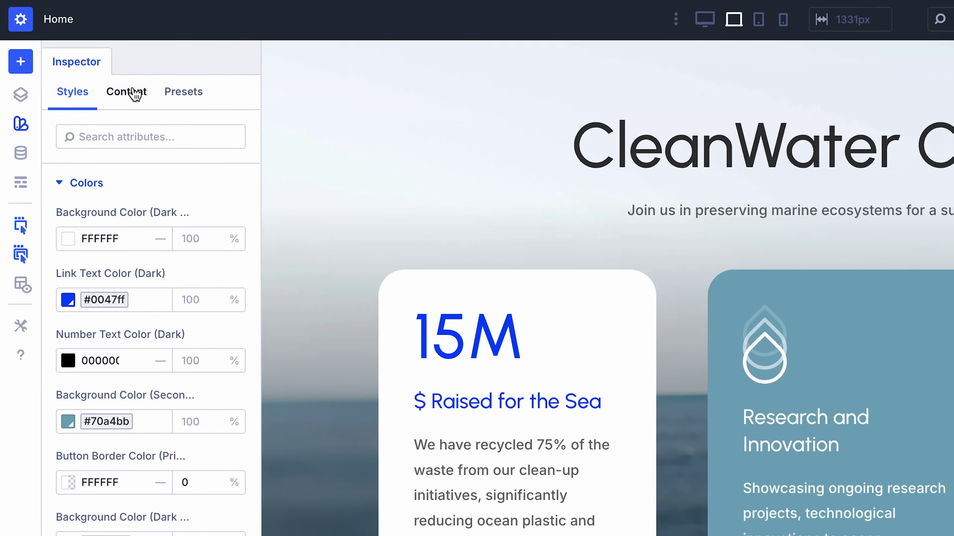
{"action": "left_click", "coordinate": [135, 93]}
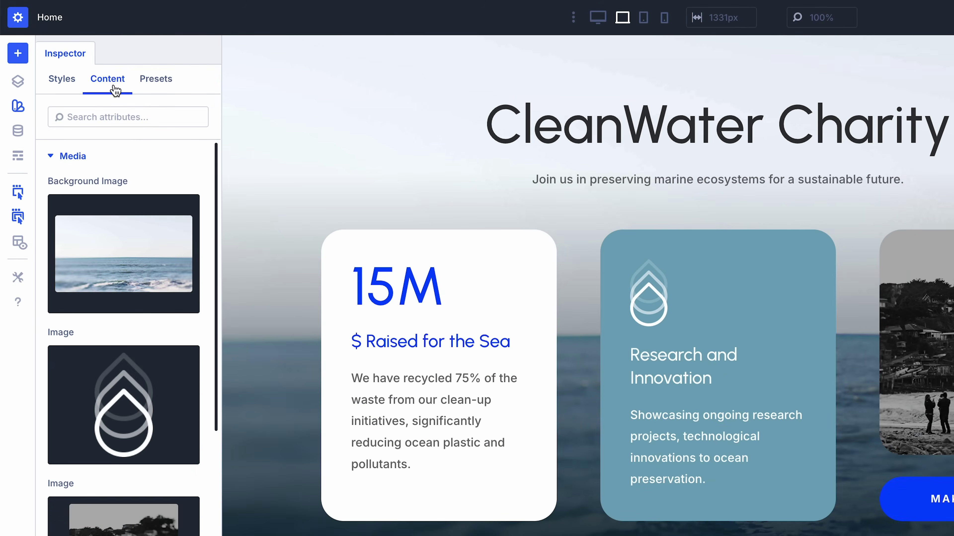
{"action": "left_click", "coordinate": [159, 162]}
{"action": "left_click", "coordinate": [153, 188]}
{"action": "left_click", "coordinate": [150, 200]}
{"action": "left_click", "coordinate": [140, 234]}
{"action": "left_click", "coordinate": [140, 234]}
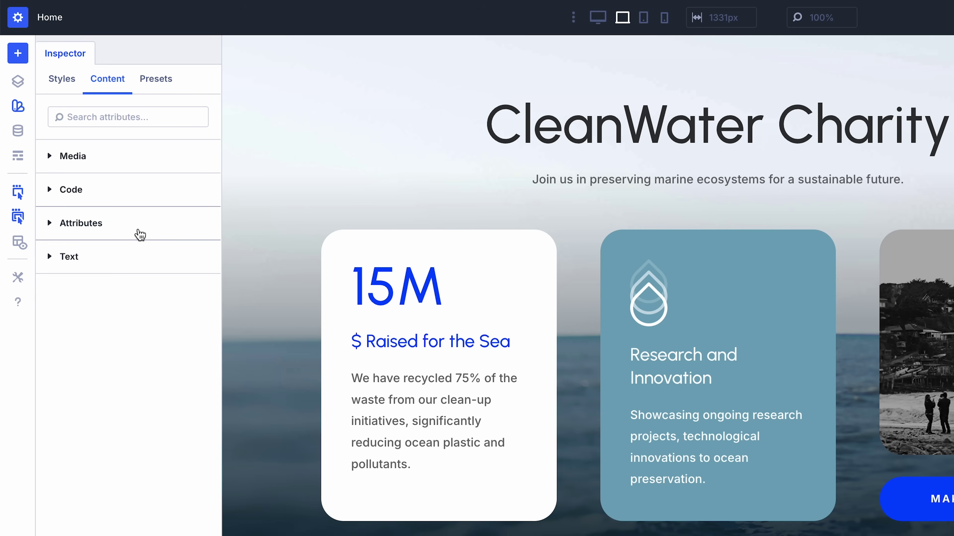
Give the Current Initiatives & Projects Donate Now buttons the Dark Solid preset, then reset it
{"action": "left_click", "coordinate": [156, 86]}
{"action": "mouse_move", "coordinate": [212, 160]}
{"action": "left_mouse_down"}
{"action": "mouse_move", "coordinate": [212, 341]}
{"action": "mouse_move", "coordinate": [213, 154]}
{"action": "left_mouse_up"}
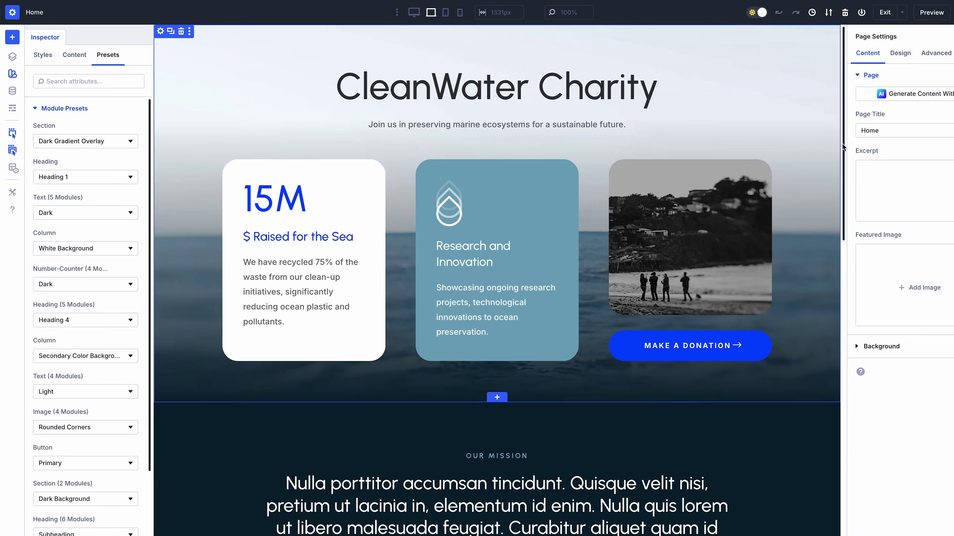
{"action": "left_click_drag", "start_coordinate": [842, 146], "coordinate": [815, 379]}
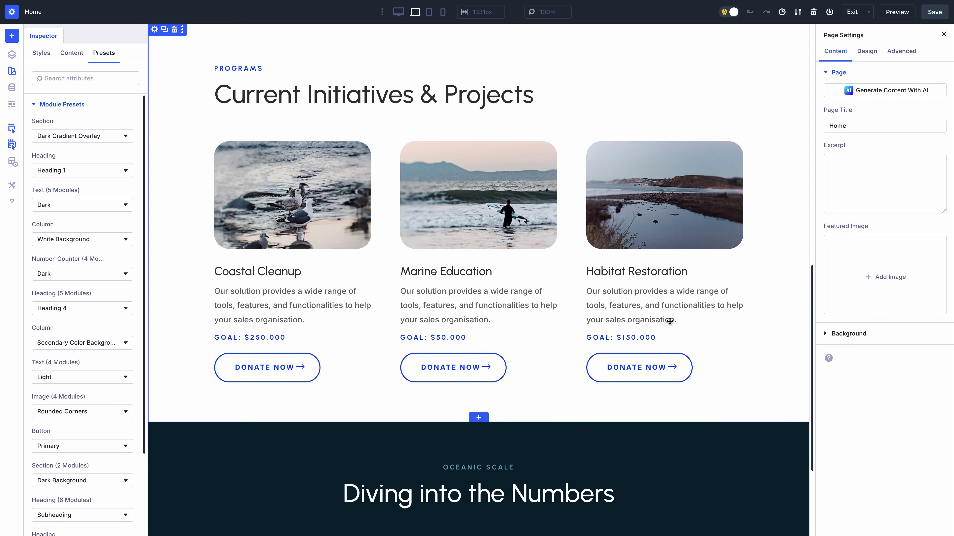
{"action": "left_click", "coordinate": [192, 124]}
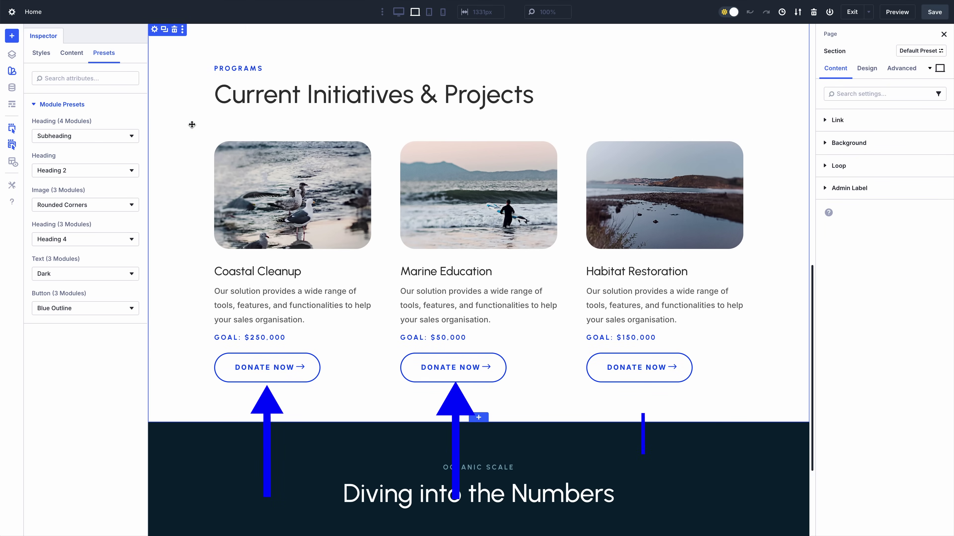
{"action": "left_click", "coordinate": [68, 309]}
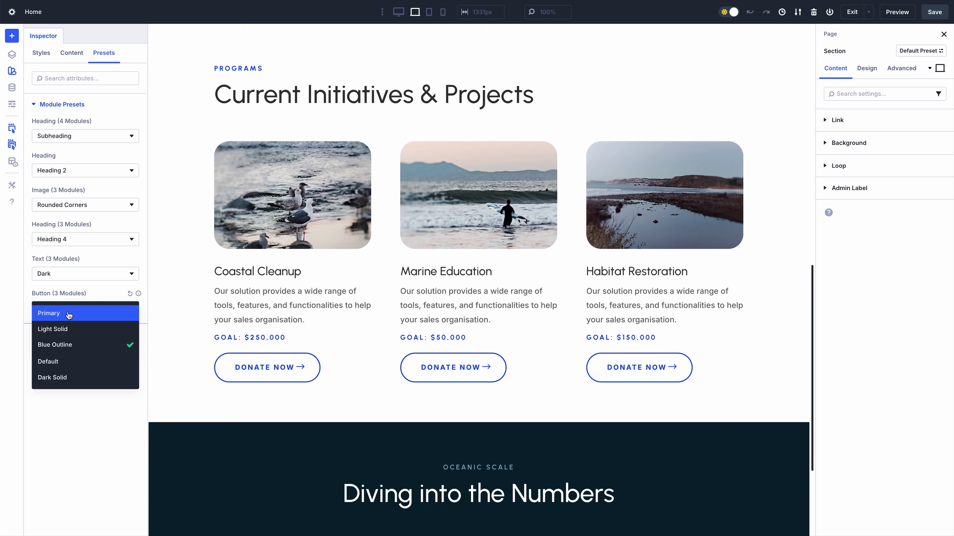
{"action": "left_click", "coordinate": [82, 377]}
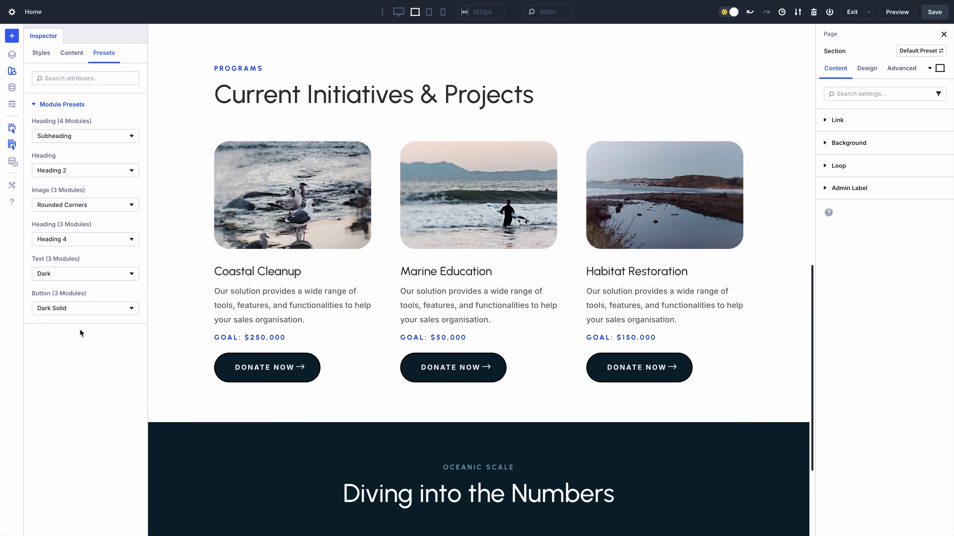
{"action": "left_click", "coordinate": [130, 294]}
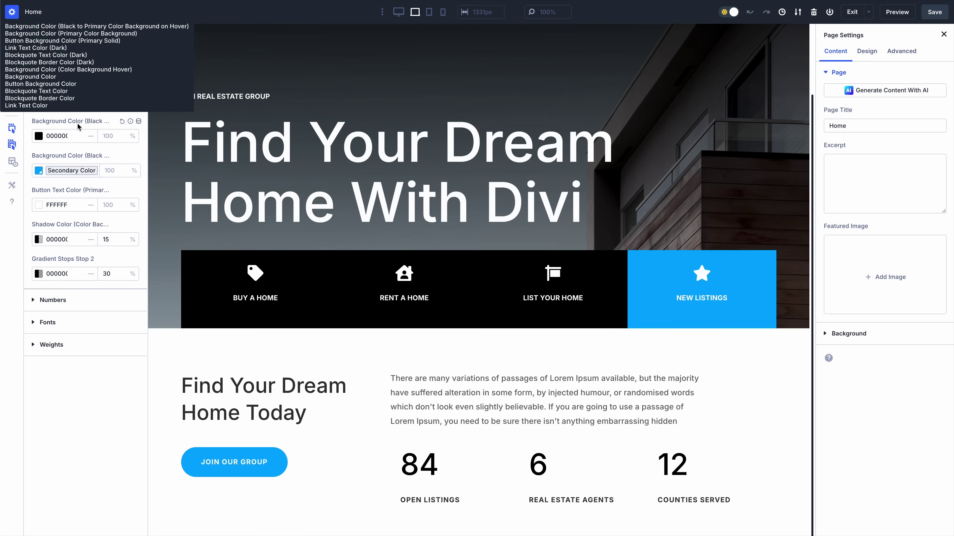
Swap the background's Secondary Color variable for Primary Color green and update all affected presets
{"action": "left_click", "coordinate": [65, 171]}
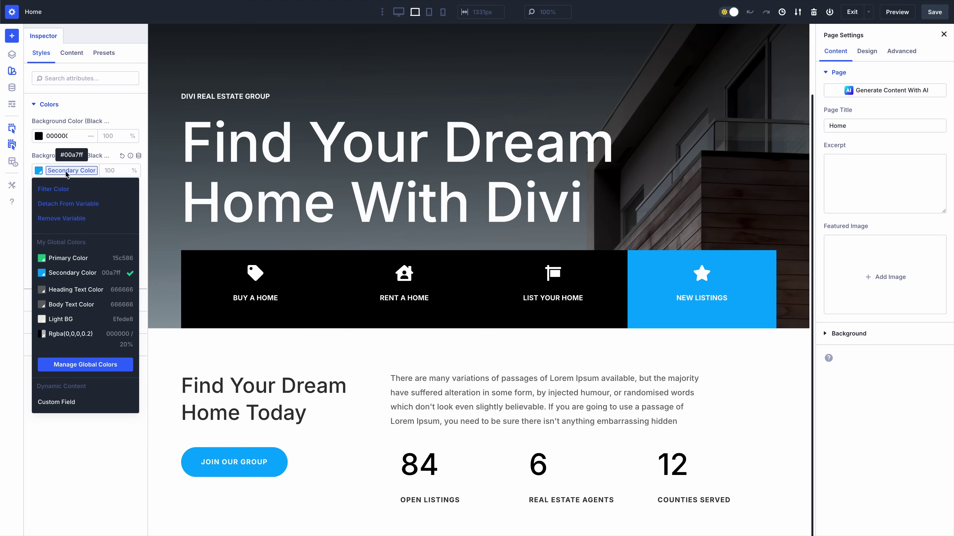
{"action": "left_click", "coordinate": [77, 258]}
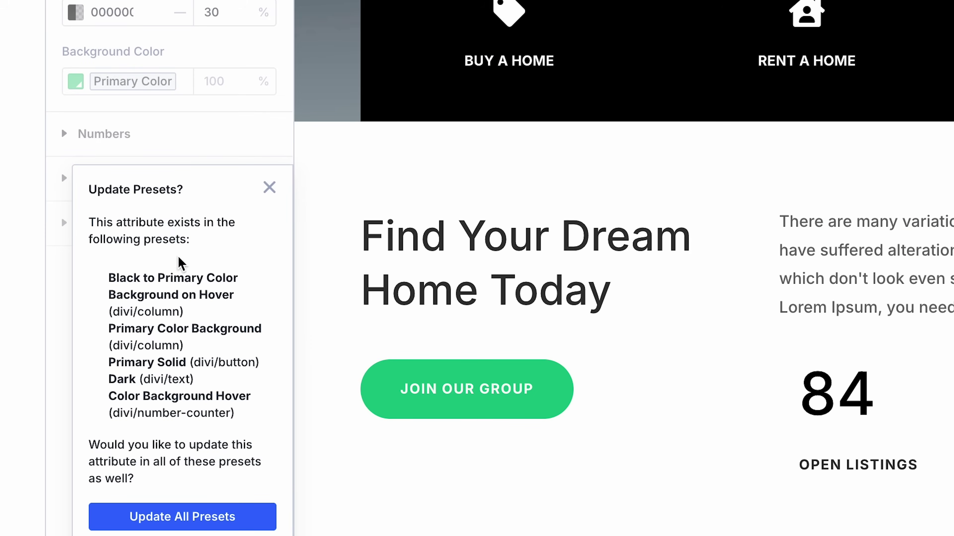
{"action": "left_click", "coordinate": [238, 521]}
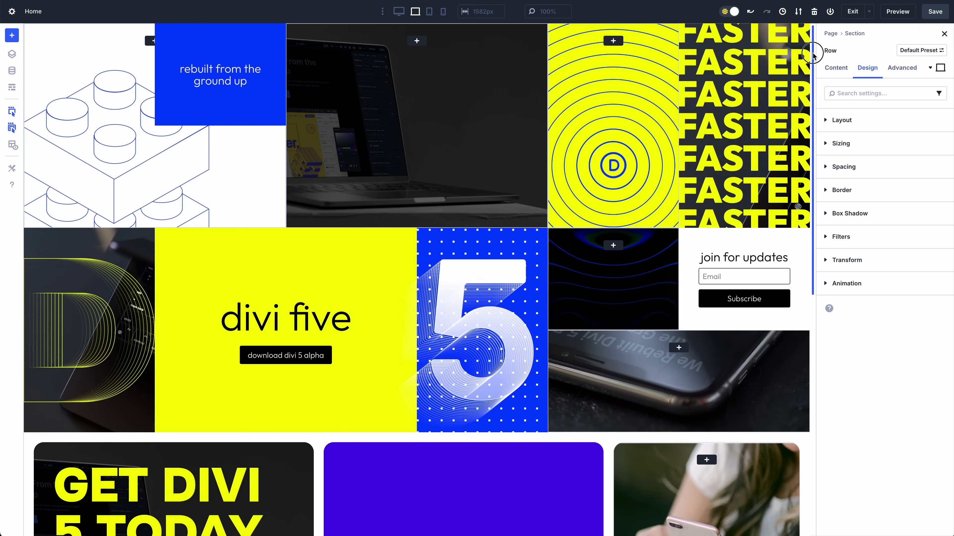
{"action": "left_click_drag", "start_coordinate": [812, 56], "coordinate": [797, 294]}
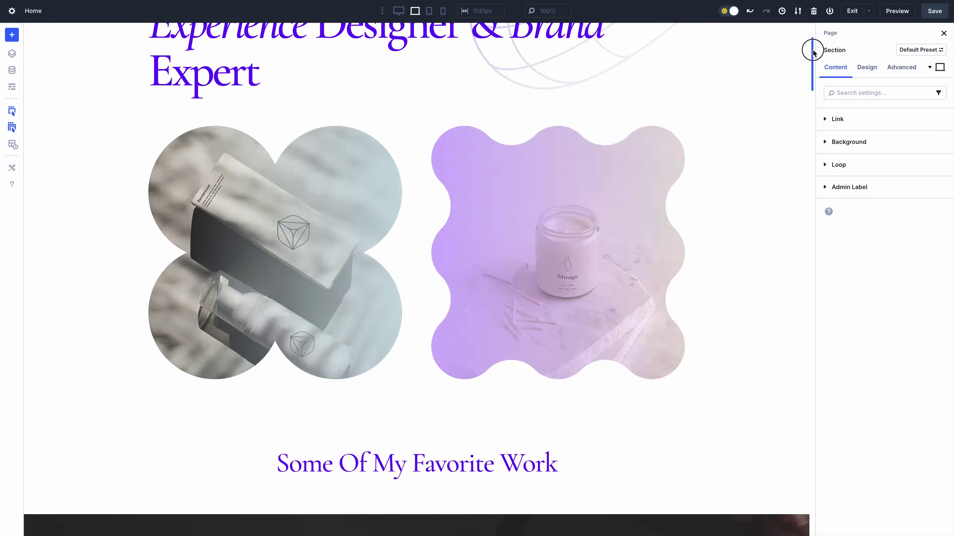
Set the project card row's layout to 3 columns with 0 horizontal and vertical gaps
{"action": "left_click_drag", "start_coordinate": [812, 47], "coordinate": [733, 106]}
{"action": "left_click", "coordinate": [733, 106]}
{"action": "left_click", "coordinate": [867, 67]}
{"action": "left_click", "coordinate": [868, 121]}
{"action": "left_click", "coordinate": [922, 287]}
{"action": "left_click", "coordinate": [923, 288]}
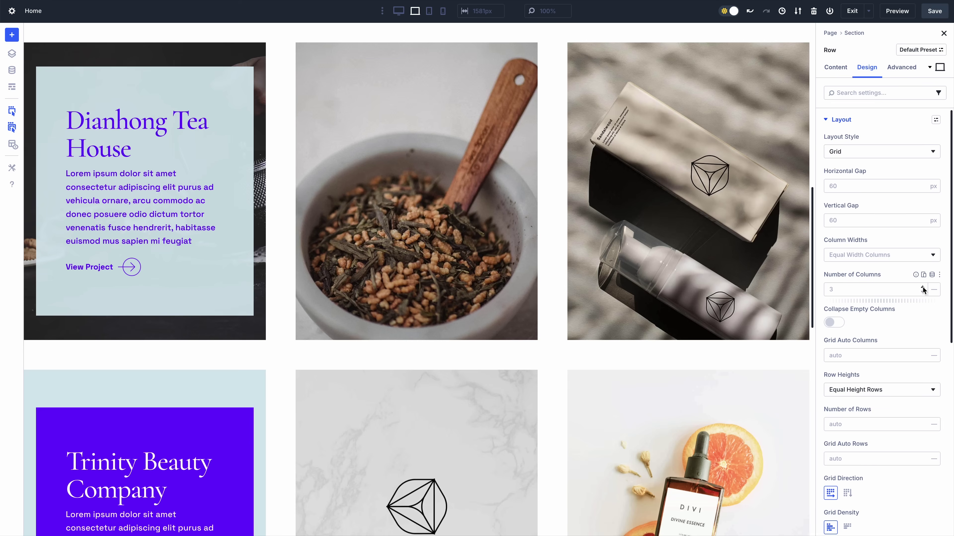
{"action": "type", "text": "0"}
{"action": "key", "text": "Tab"}
{"action": "type", "text": "0"}
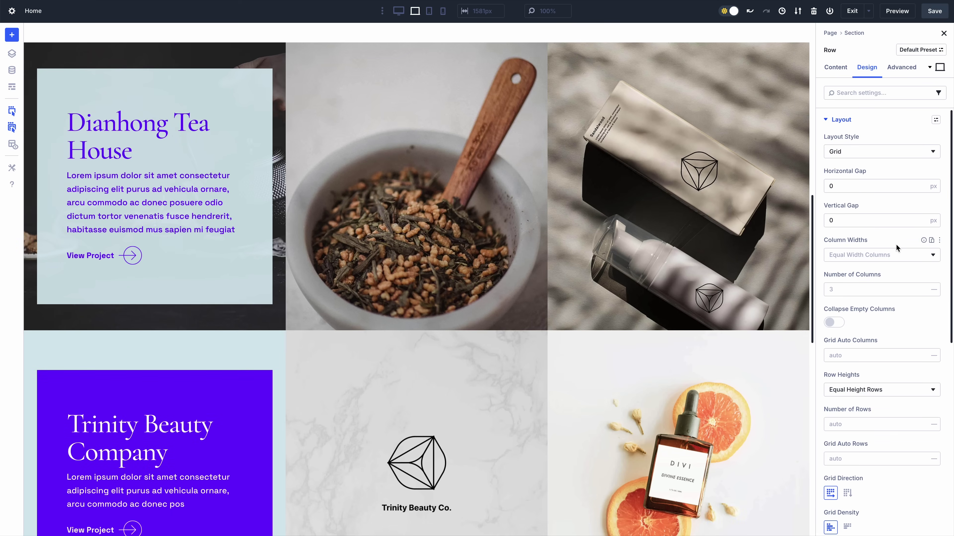
Make the Dianhong Tea House column span two rows
{"action": "left_click", "coordinate": [188, 180]}
{"action": "left_click", "coordinate": [900, 33]}
{"action": "left_click", "coordinate": [866, 67]}
{"action": "left_click", "coordinate": [863, 143]}
{"action": "left_click", "coordinate": [923, 449]}
Make the Trinity Beauty Company column span two columns
{"action": "scroll", "coordinate": [575, 224], "scroll_direction": "down", "scroll_amount": 2}
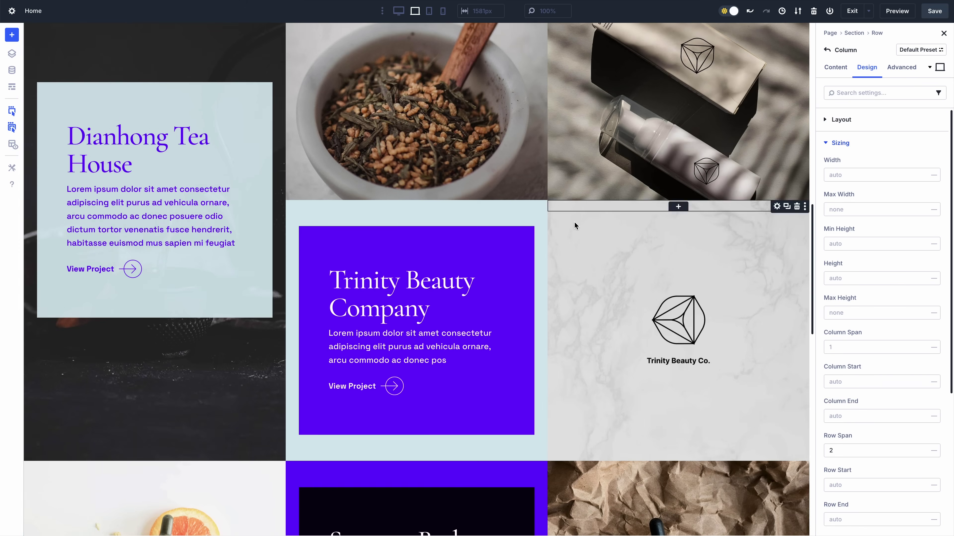
{"action": "left_click", "coordinate": [338, 285]}
{"action": "left_click", "coordinate": [900, 33]}
{"action": "left_click", "coordinate": [867, 68]}
{"action": "left_click", "coordinate": [863, 143]}
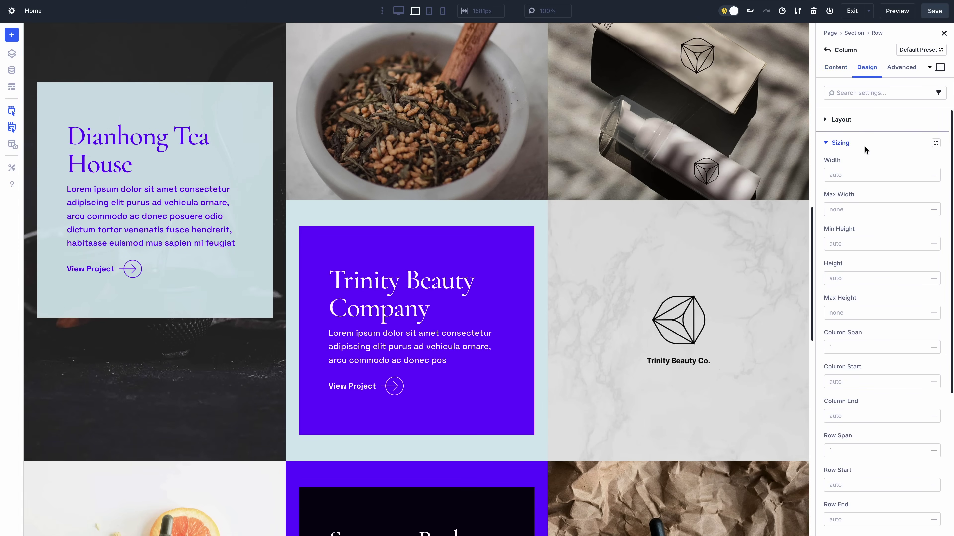
{"action": "left_click", "coordinate": [922, 345]}
Make the Sonoma Body Works column span two rows
{"action": "scroll", "coordinate": [675, 251], "scroll_direction": "down", "scroll_amount": 5}
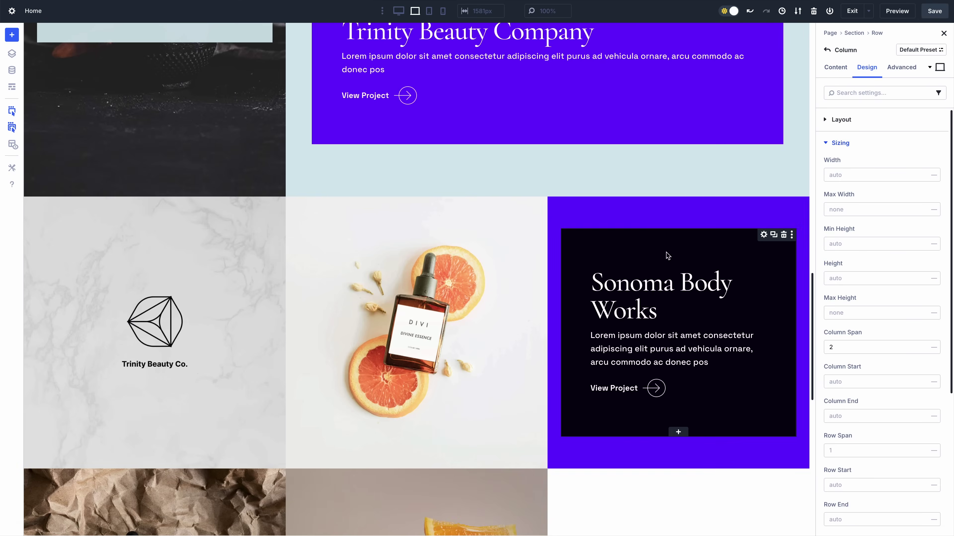
{"action": "left_click", "coordinate": [666, 255]}
{"action": "left_click", "coordinate": [900, 33]}
{"action": "left_click", "coordinate": [866, 68]}
{"action": "left_click", "coordinate": [856, 143]}
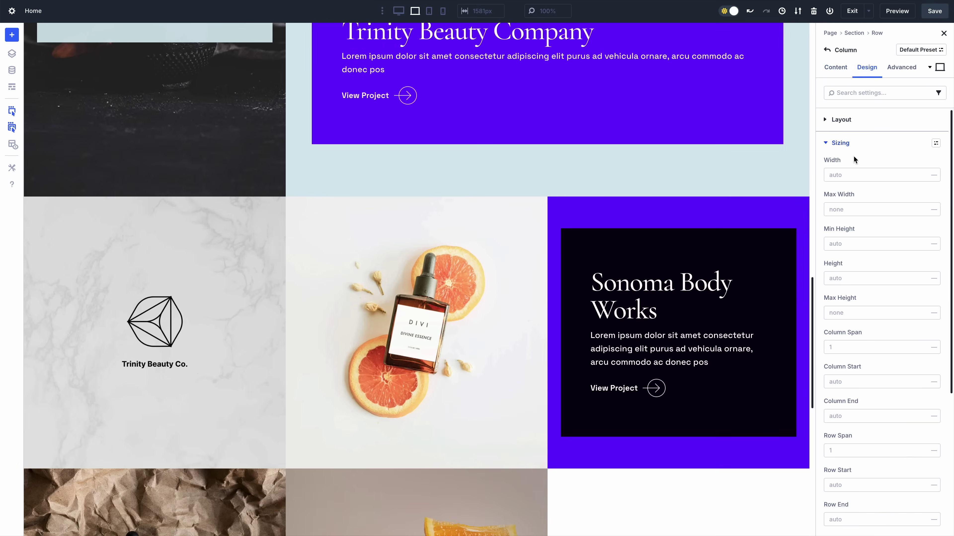
{"action": "left_click", "coordinate": [923, 449]}
{"action": "mouse_move", "coordinate": [811, 338]}
{"action": "left_mouse_down"}
{"action": "mouse_move", "coordinate": [811, 529]}
{"action": "mouse_move", "coordinate": [805, 346]}
{"action": "left_mouse_up"}
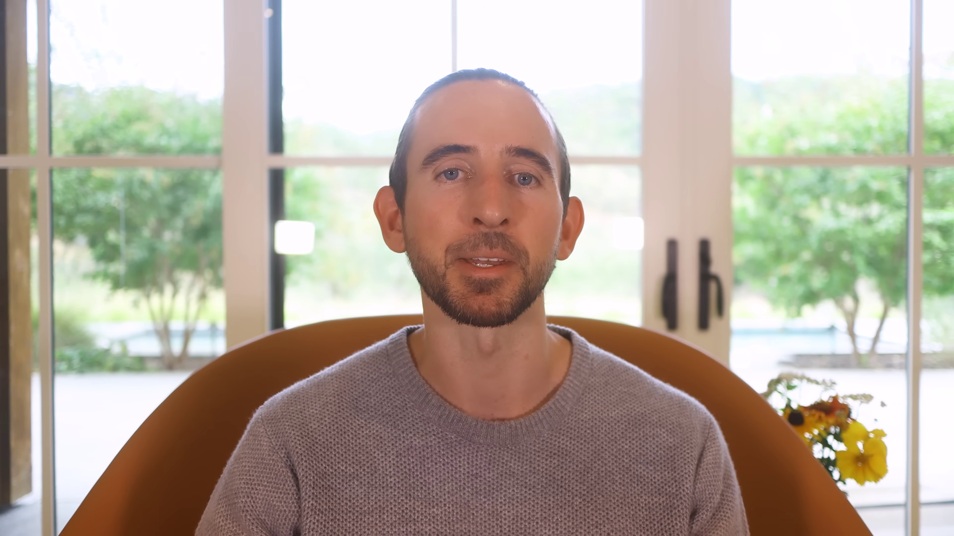